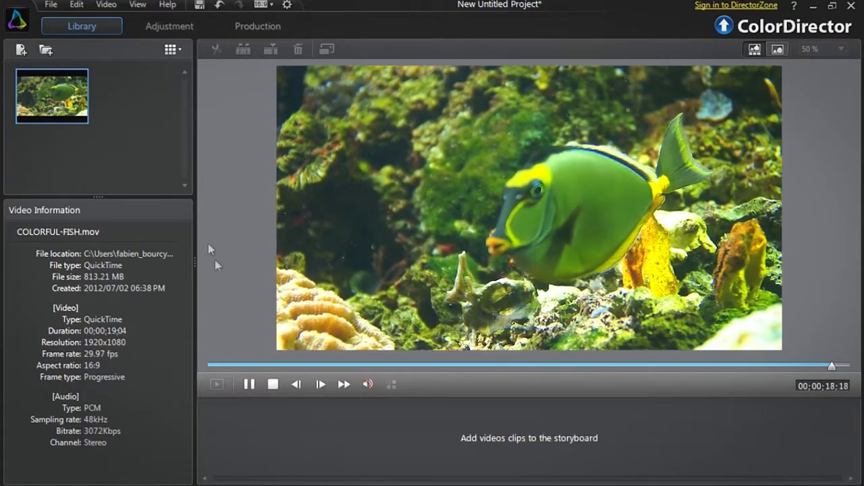
- Add the fish clip to the storyboard and show the Adjustment workspace's Regional Adjustment Tools
left_click_drag(54, 98, 239, 432)
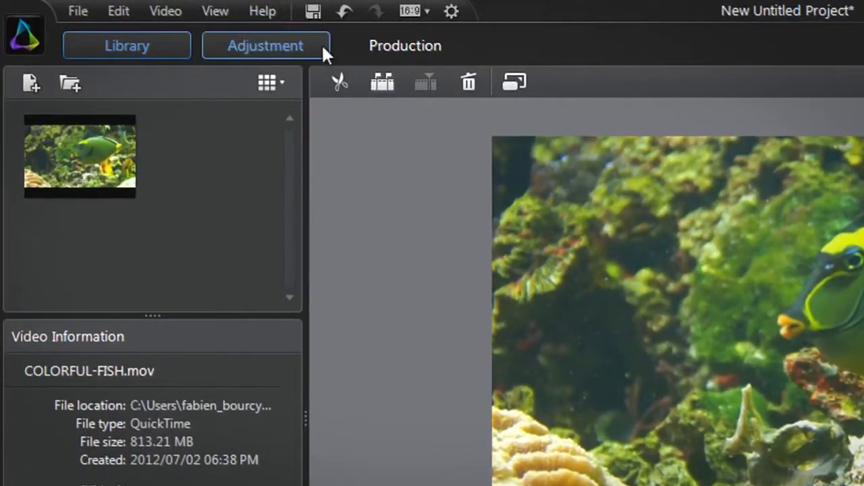
left_click(321, 46)
left_click(233, 152)
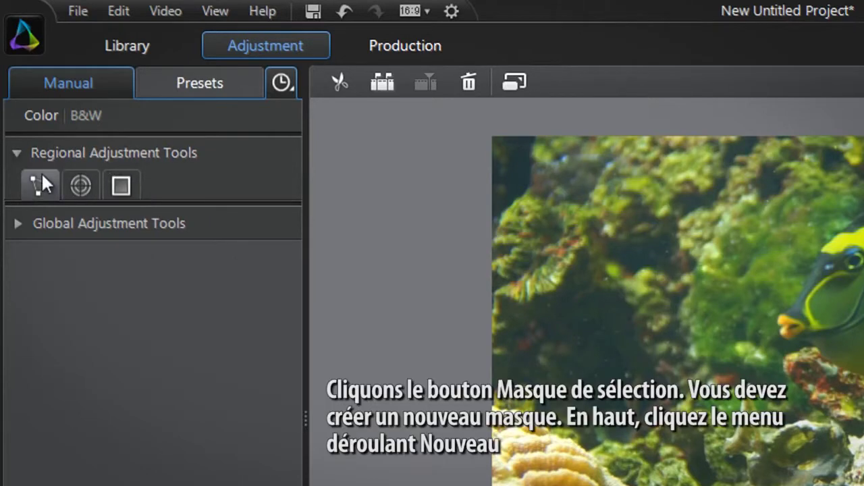
- Create a new selection mask with its first point on the fish's back and feather 5
left_click(42, 174)
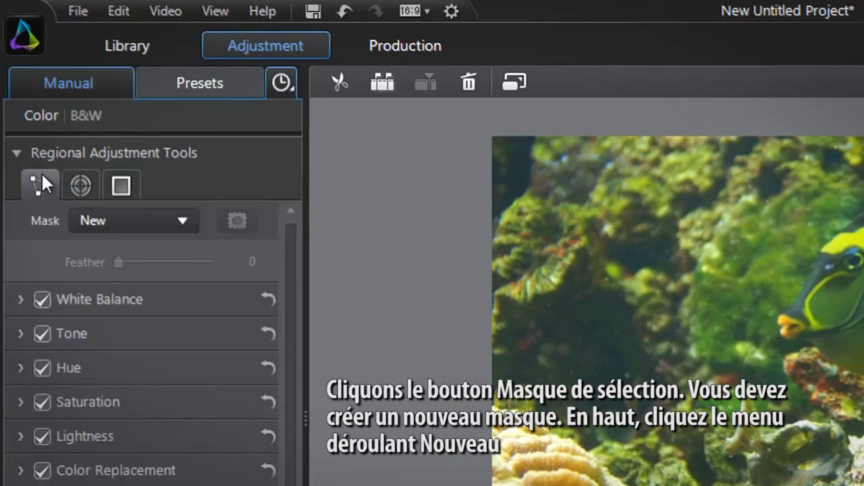
left_click(142, 221)
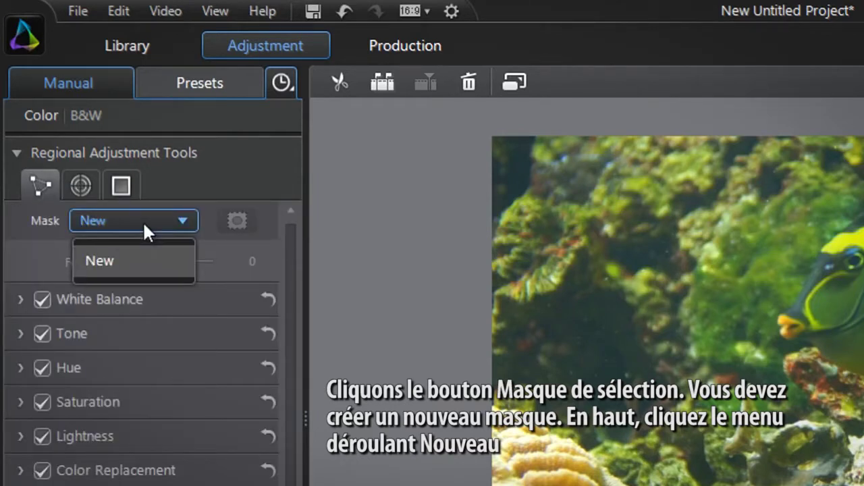
left_click(144, 256)
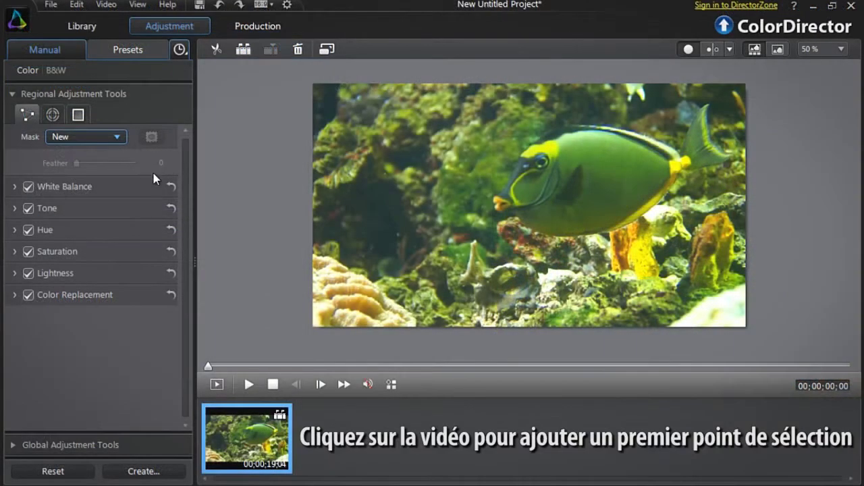
left_click(557, 142)
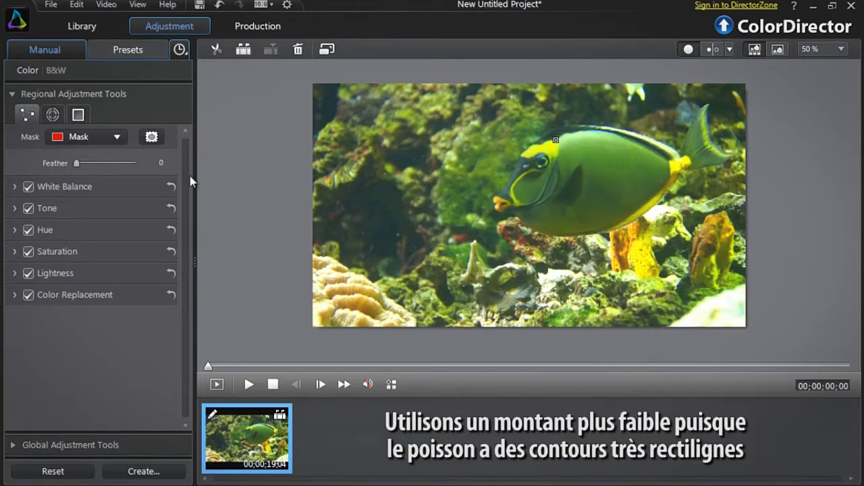
mouse_move(77, 164)
left_mouse_down()
mouse_move(99, 168)
mouse_move(79, 167)
left_mouse_up()
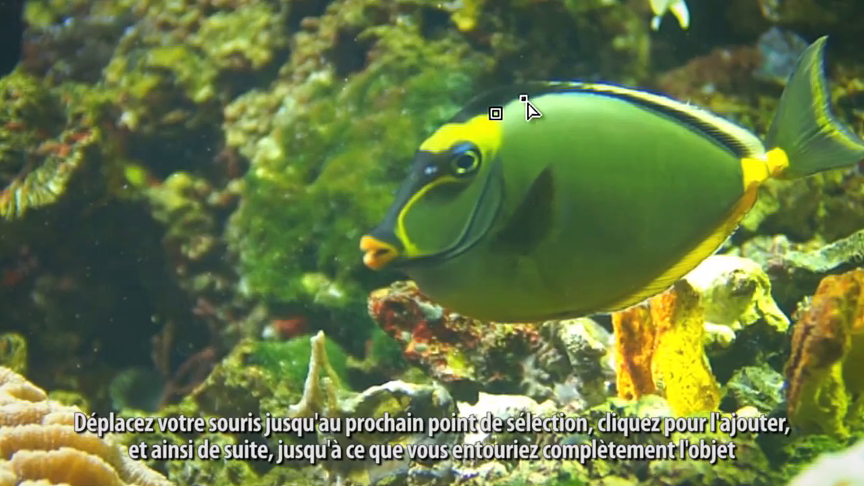
- Place mask points along the fish's back and around its tail edge
left_click(519, 100)
left_click(540, 100)
left_click(560, 95)
left_click(588, 96)
left_click(619, 102)
left_click(657, 115)
left_click(695, 132)
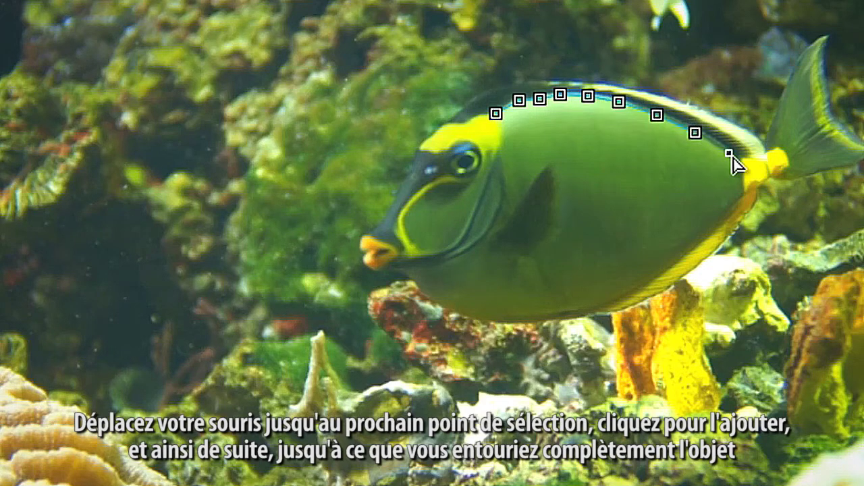
left_click(741, 158)
left_click(746, 193)
left_click(715, 233)
- Continue mask points along the belly, under the chin and up the gill edge to the start
left_click(667, 270)
left_click(612, 306)
left_click(553, 320)
left_click(505, 323)
left_click(454, 313)
left_click(422, 296)
left_click(405, 271)
left_click(422, 269)
left_click(462, 256)
left_click(487, 238)
left_click(502, 208)
left_click(507, 176)
left_click(498, 148)
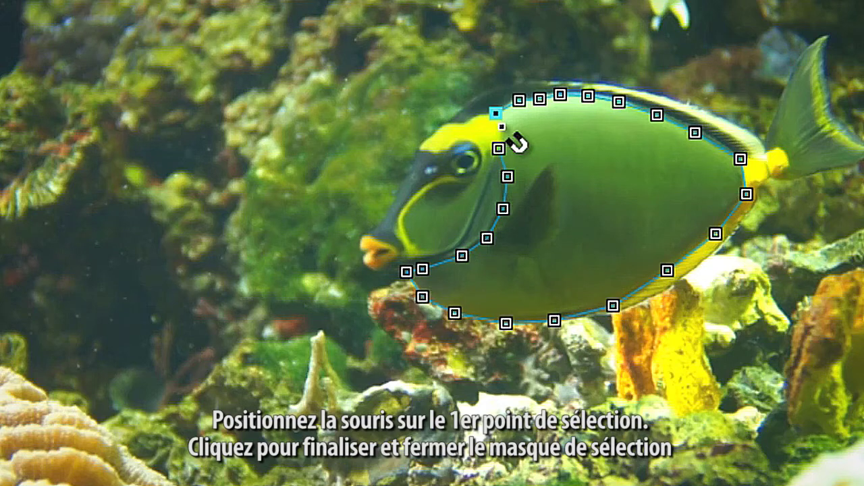
- Close the fish mask, shift it up-right onto the fish, and adjust a lower-edge point
left_click(497, 114)
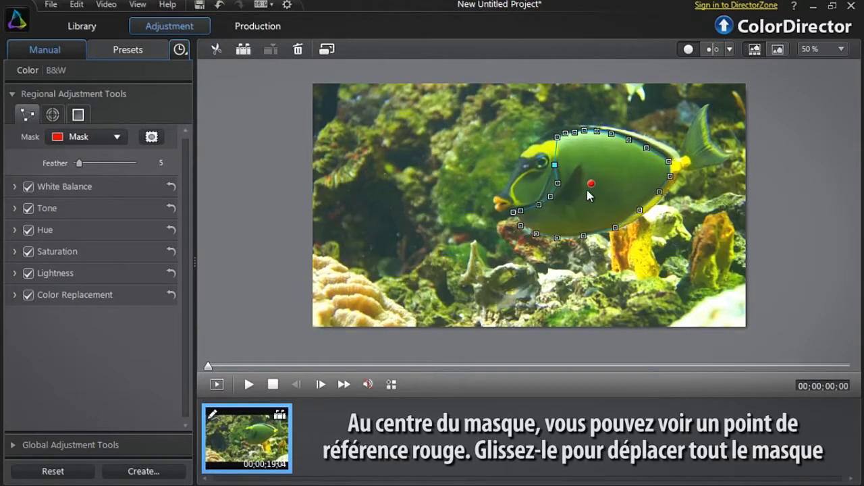
mouse_move(592, 185)
left_mouse_down()
mouse_move(606, 176)
mouse_move(554, 156)
mouse_move(527, 212)
mouse_move(629, 228)
mouse_move(642, 162)
mouse_move(610, 170)
mouse_move(595, 188)
left_mouse_up()
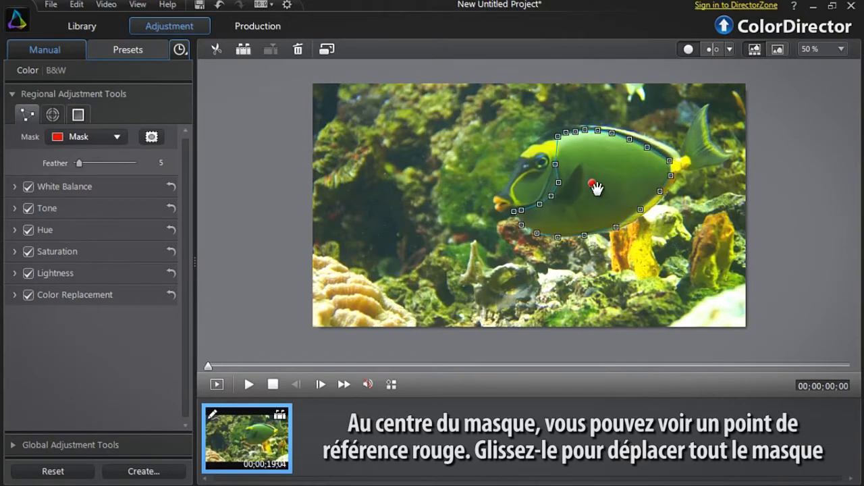
left_click_drag(522, 229, 540, 233)
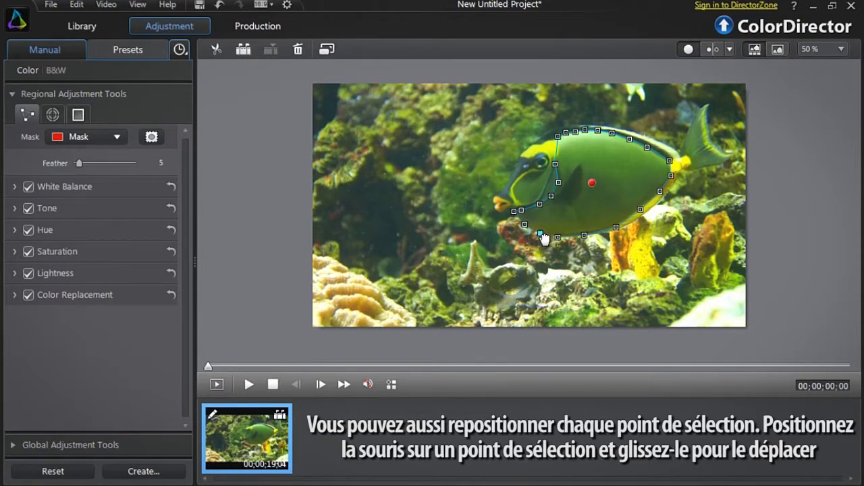
- Add a point on the mask's upper-left edge near the gill and nudge it right
left_click(615, 226)
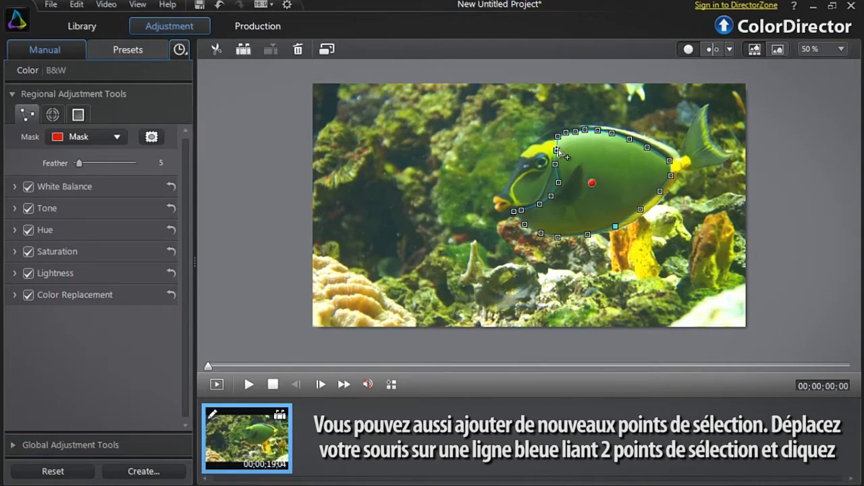
left_click(560, 153)
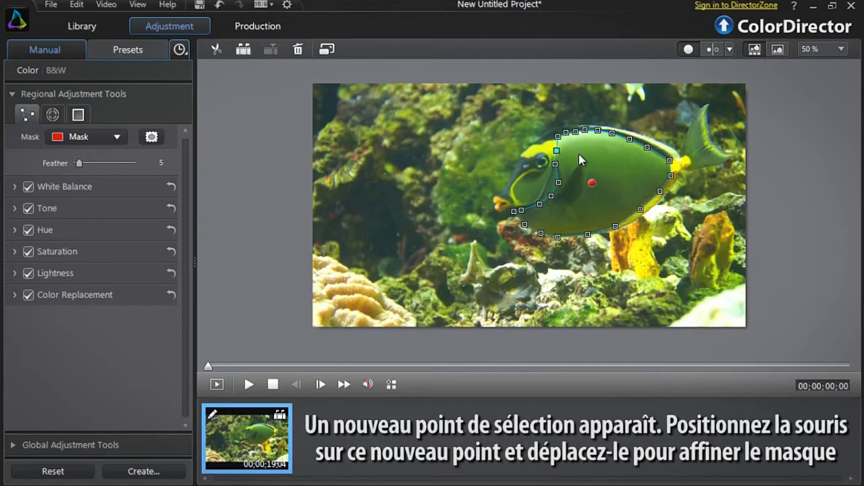
mouse_move(557, 151)
left_mouse_down()
mouse_move(590, 157)
mouse_move(565, 155)
left_mouse_up()
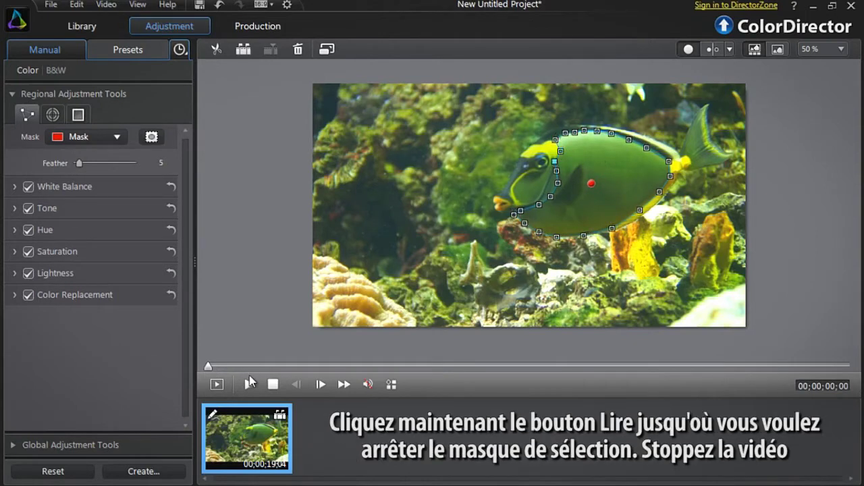
- Play the clip and pause at 00;00;04;02 where the fish leaves the mask
left_click(249, 385)
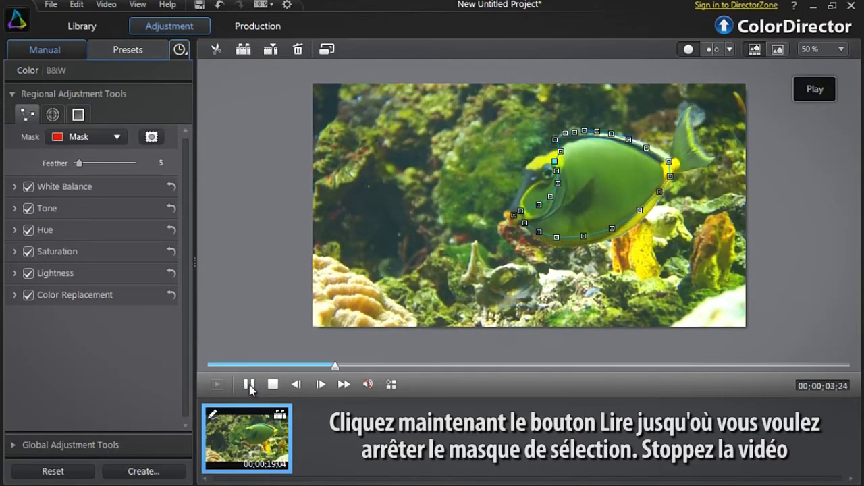
left_click(249, 385)
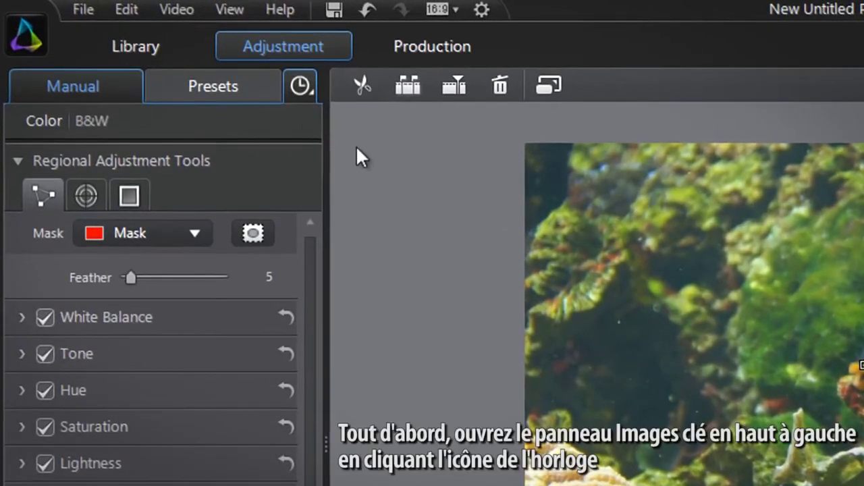
- Refit the mask to the fish as a keyframe at 00;00;04;02, then scrub back to 00;00;00;00
left_click(299, 85)
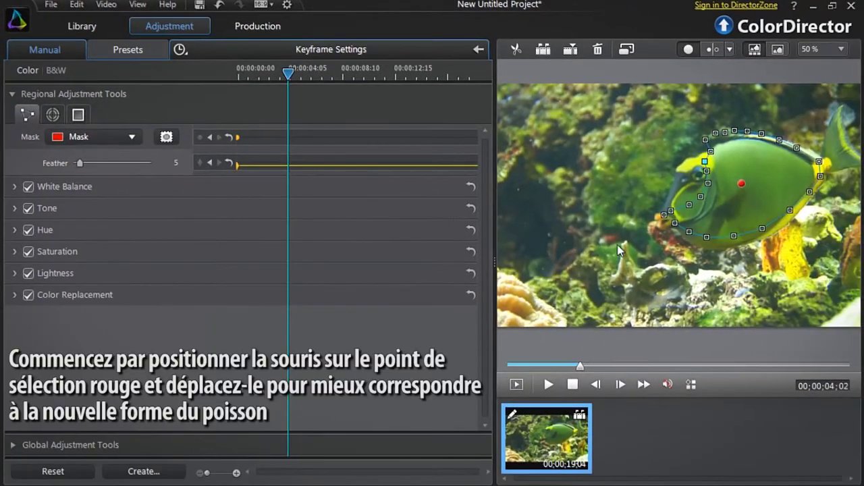
left_click_drag(744, 188, 749, 201)
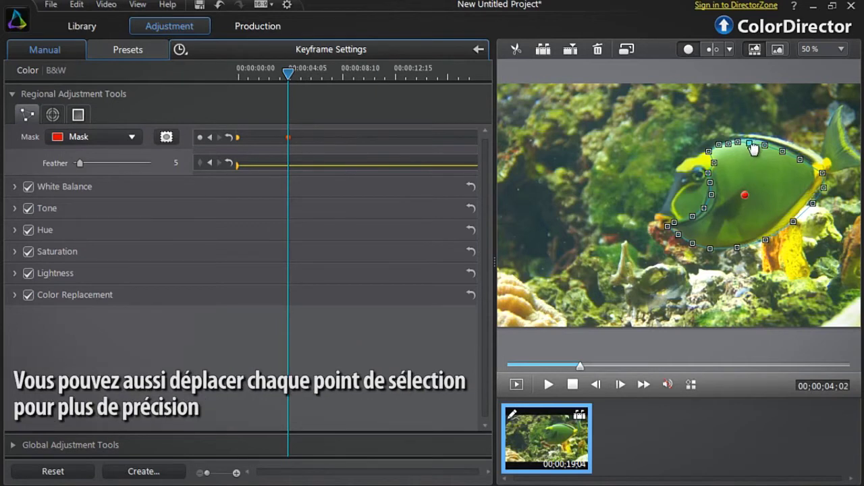
left_click_drag(738, 142, 738, 138)
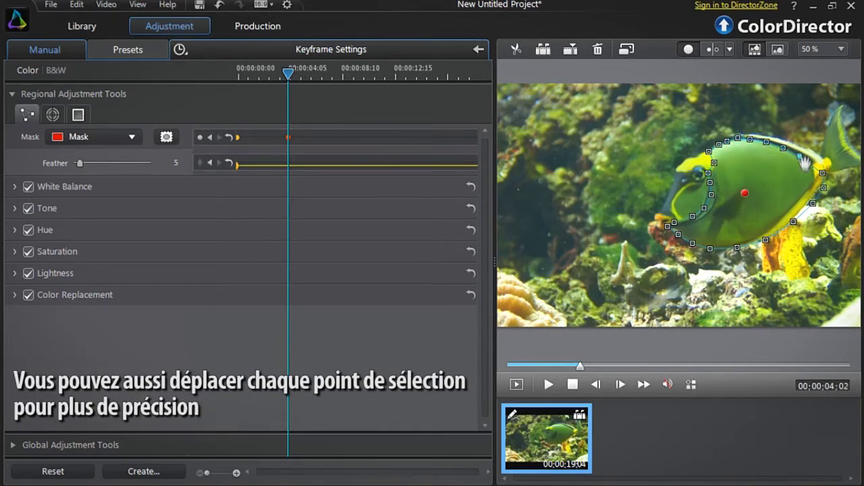
mouse_move(813, 202)
left_mouse_down()
mouse_move(802, 198)
mouse_move(786, 216)
left_mouse_up()
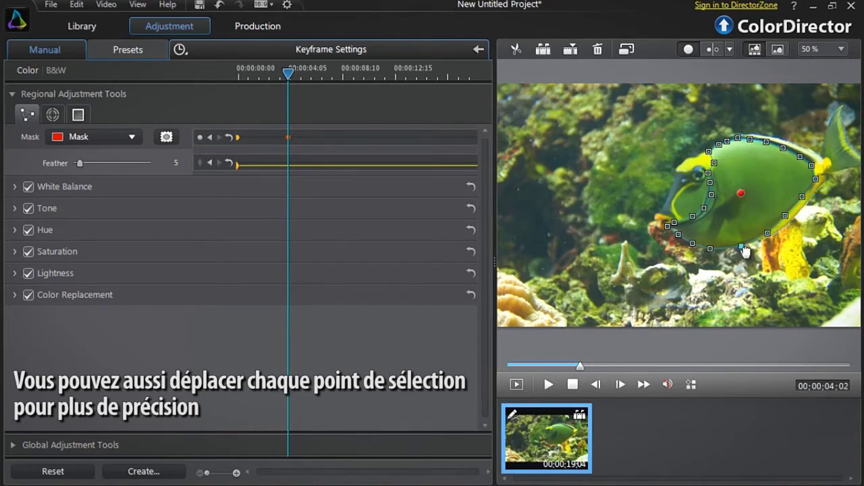
left_click_drag(674, 223, 682, 236)
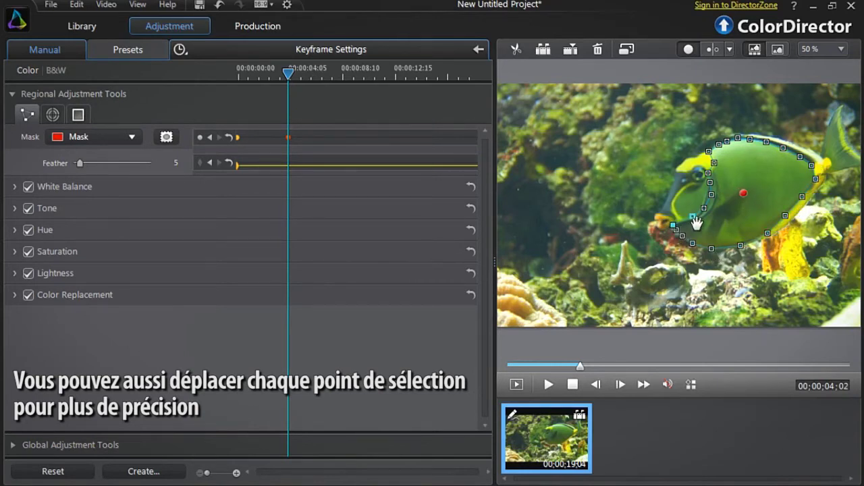
left_click_drag(711, 194, 707, 196)
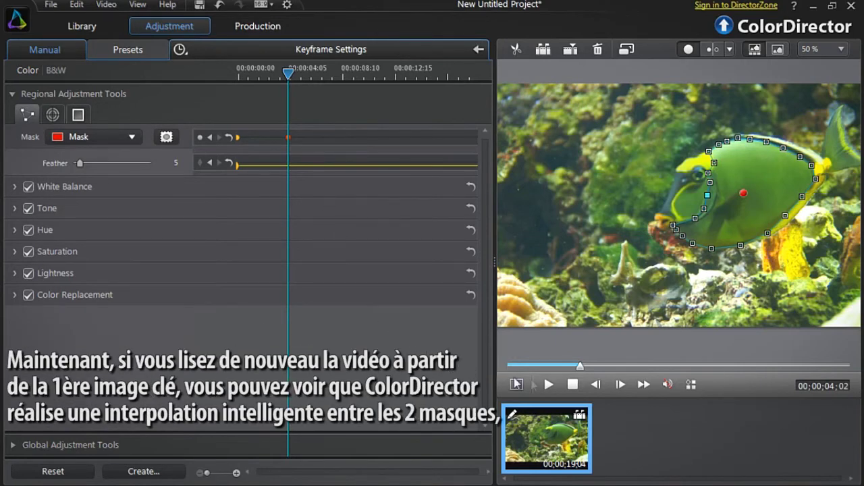
left_click_drag(579, 366, 503, 352)
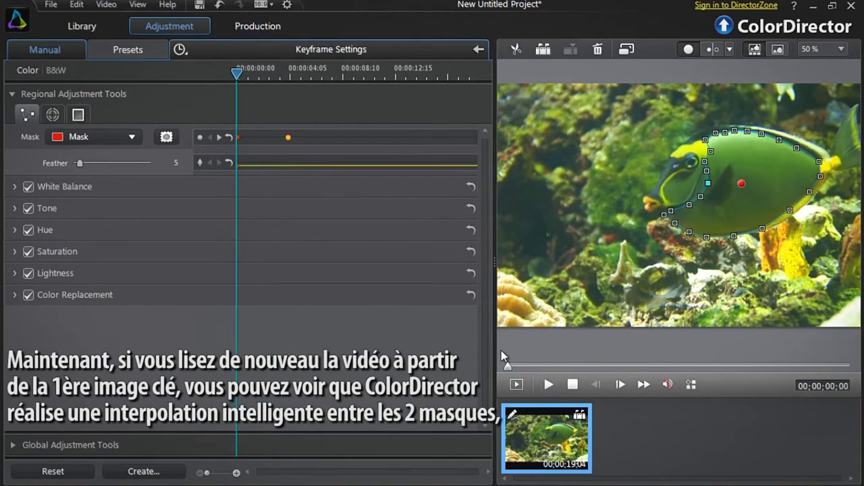
- Play the clip, then lower the mask's White Balance Temperature to -66 to turn the fish blue
left_click(549, 384)
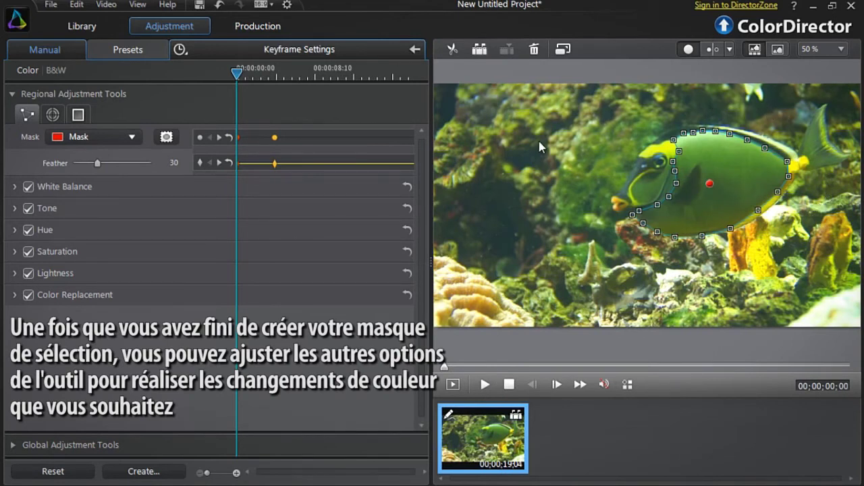
left_click(166, 187)
left_click_drag(112, 208, 89, 213)
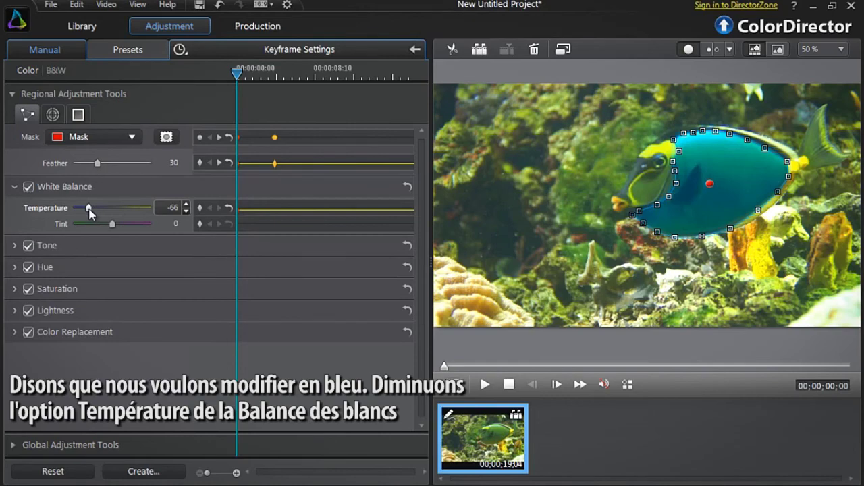